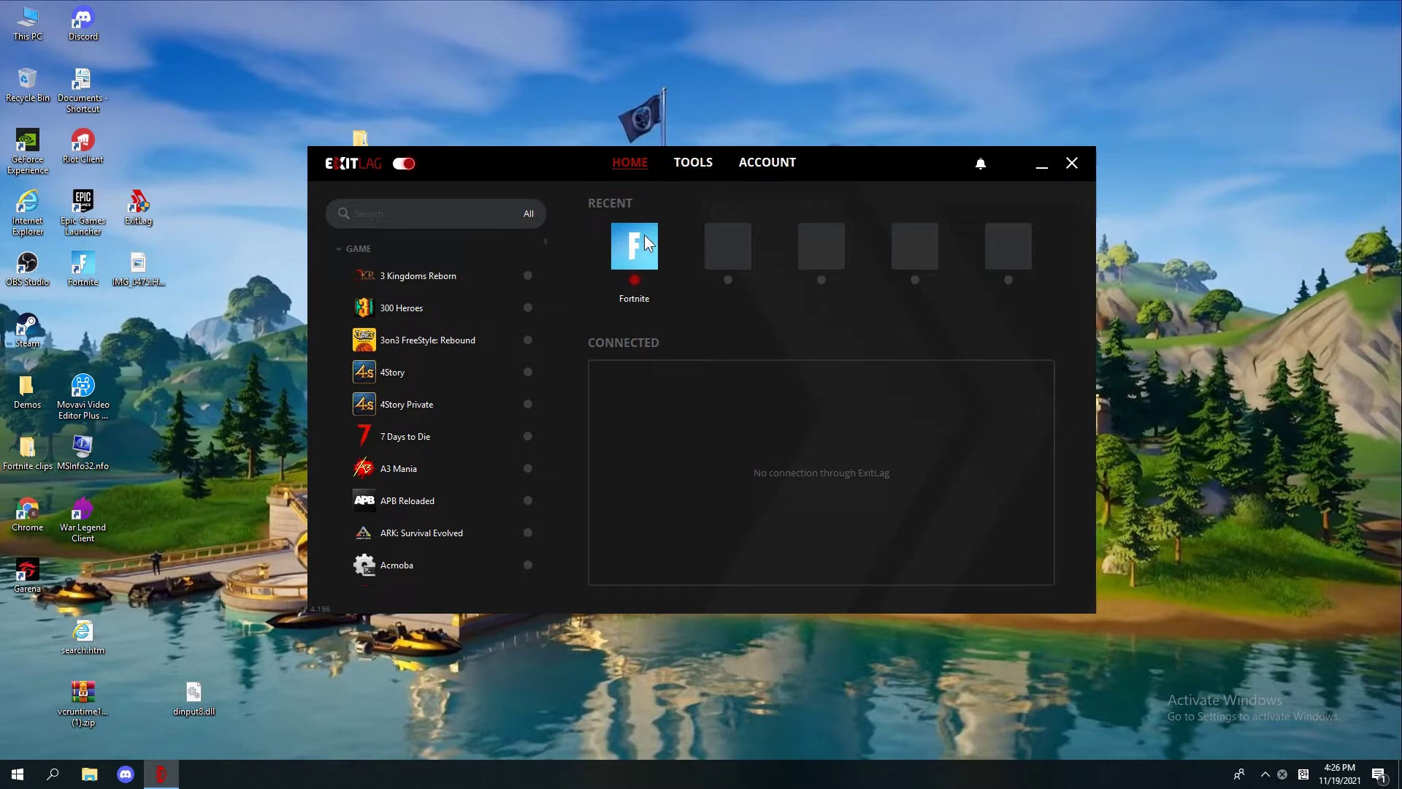
Apply the JP Tokyo01 routes to Fortnite and show the general Tools settings.
{"action": "left_click", "coordinate": [644, 235]}
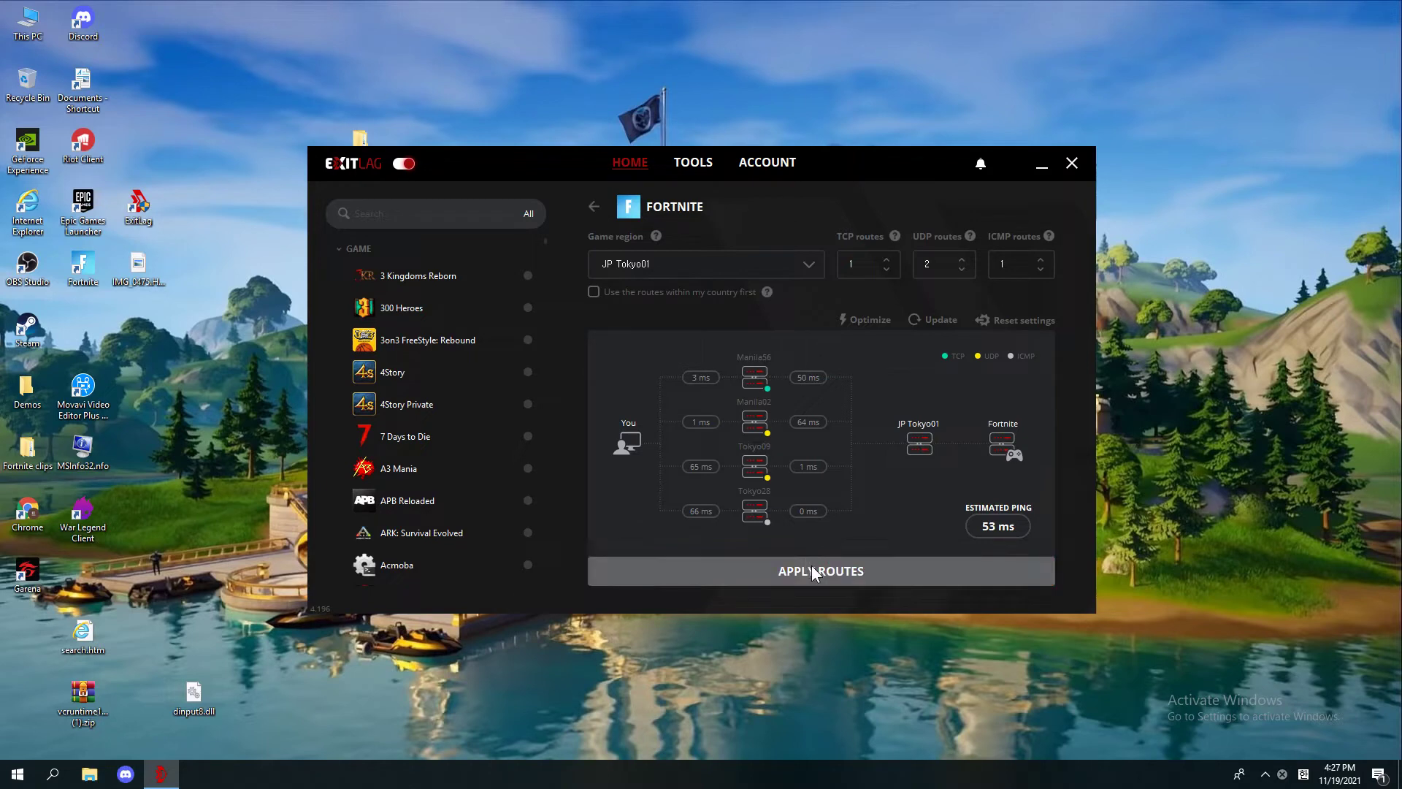
{"action": "left_click", "coordinate": [860, 574]}
{"action": "left_click", "coordinate": [694, 165]}
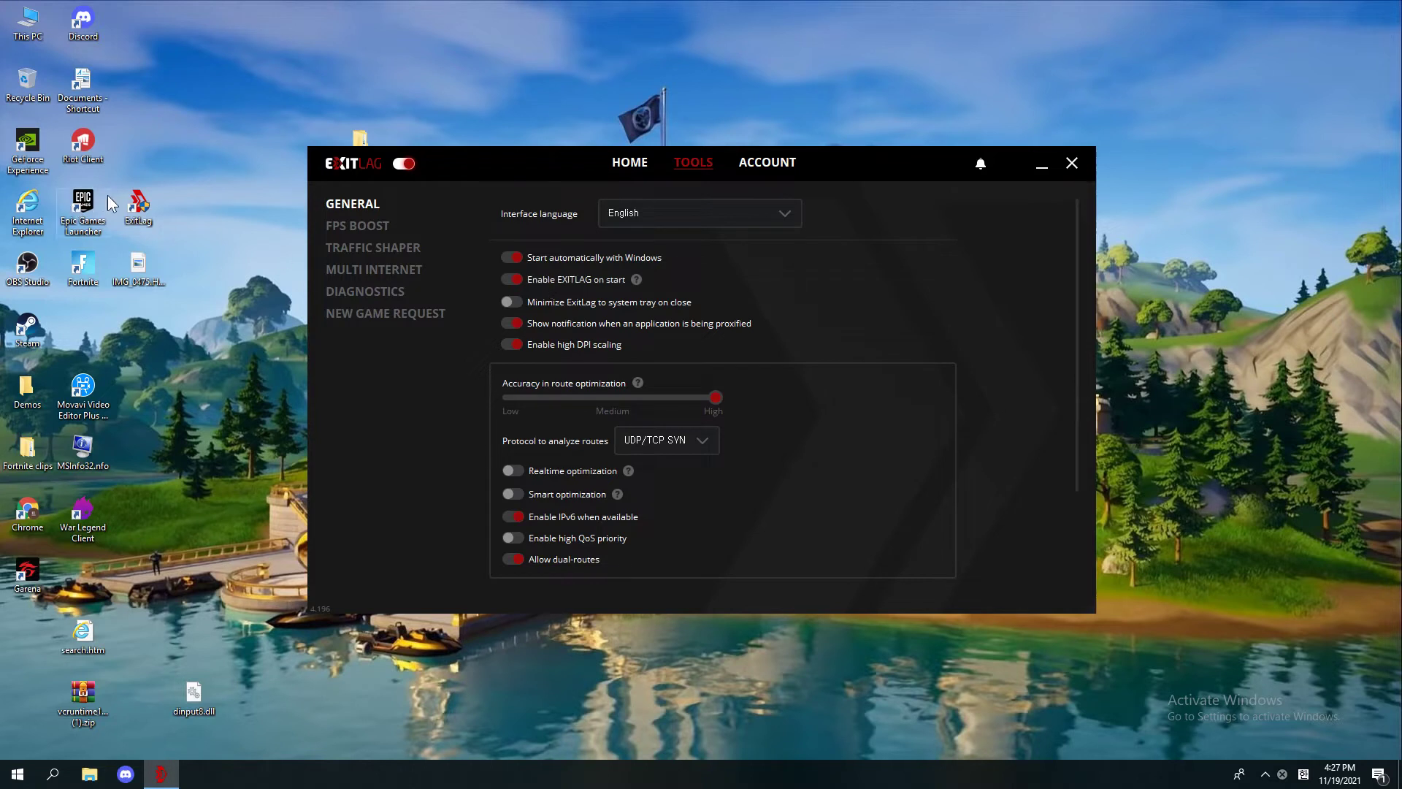
{"action": "right_click", "coordinate": [139, 202]}
{"action": "left_click", "coordinate": [196, 129]}
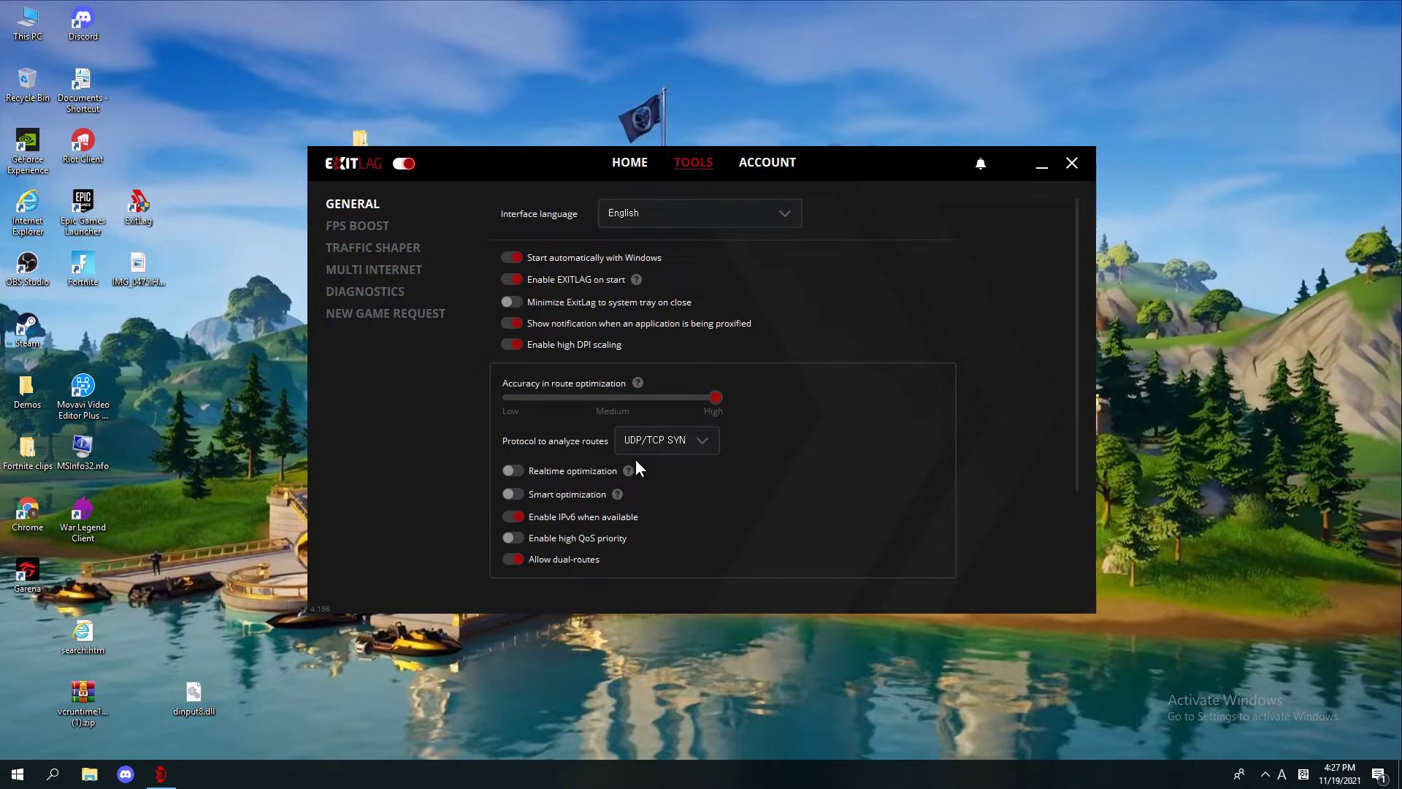
{"action": "left_click", "coordinate": [706, 441]}
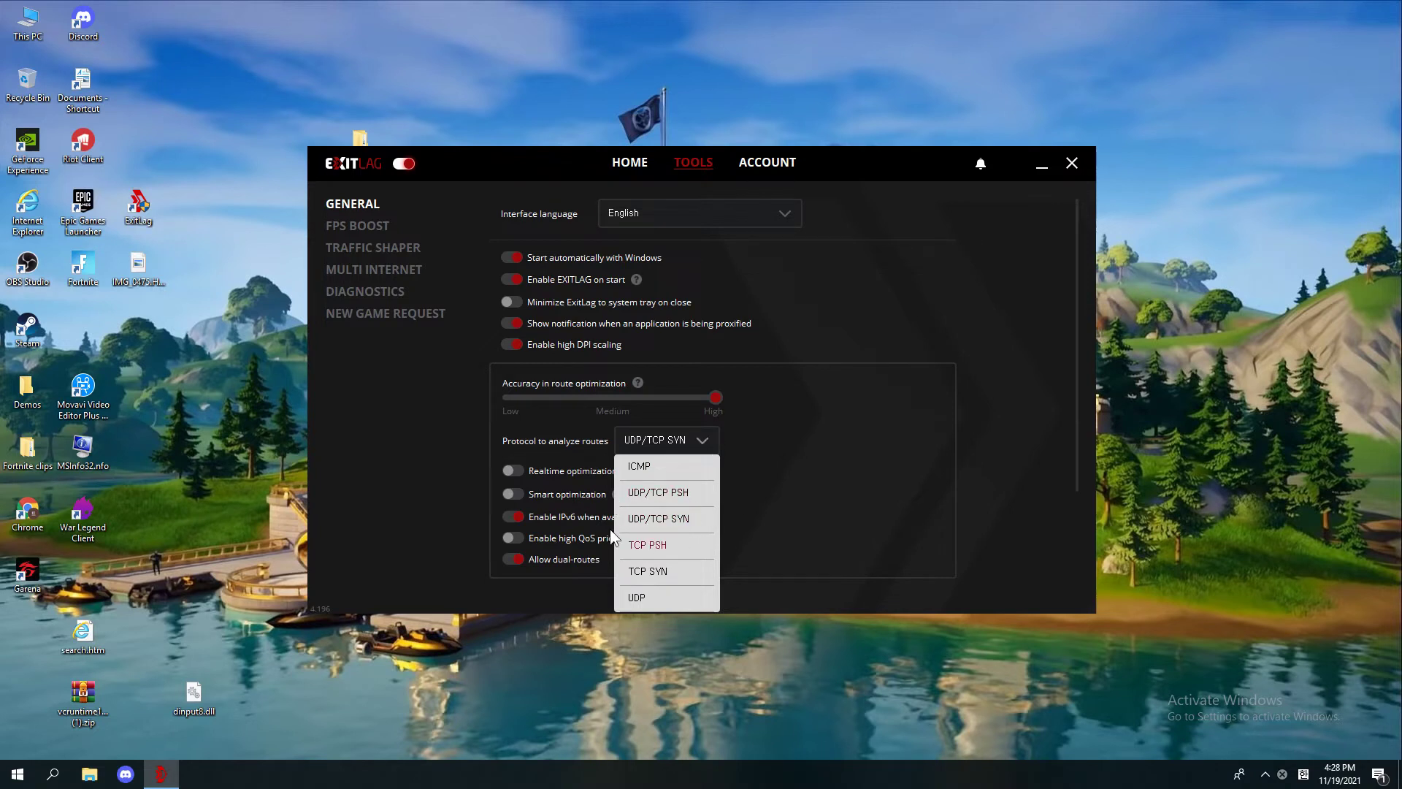
{"action": "left_click", "coordinate": [662, 450]}
{"action": "scroll", "coordinate": [520, 488], "scroll_direction": "down", "scroll_amount": 1}
{"action": "scroll", "coordinate": [517, 489], "scroll_direction": "down", "scroll_amount": 1}
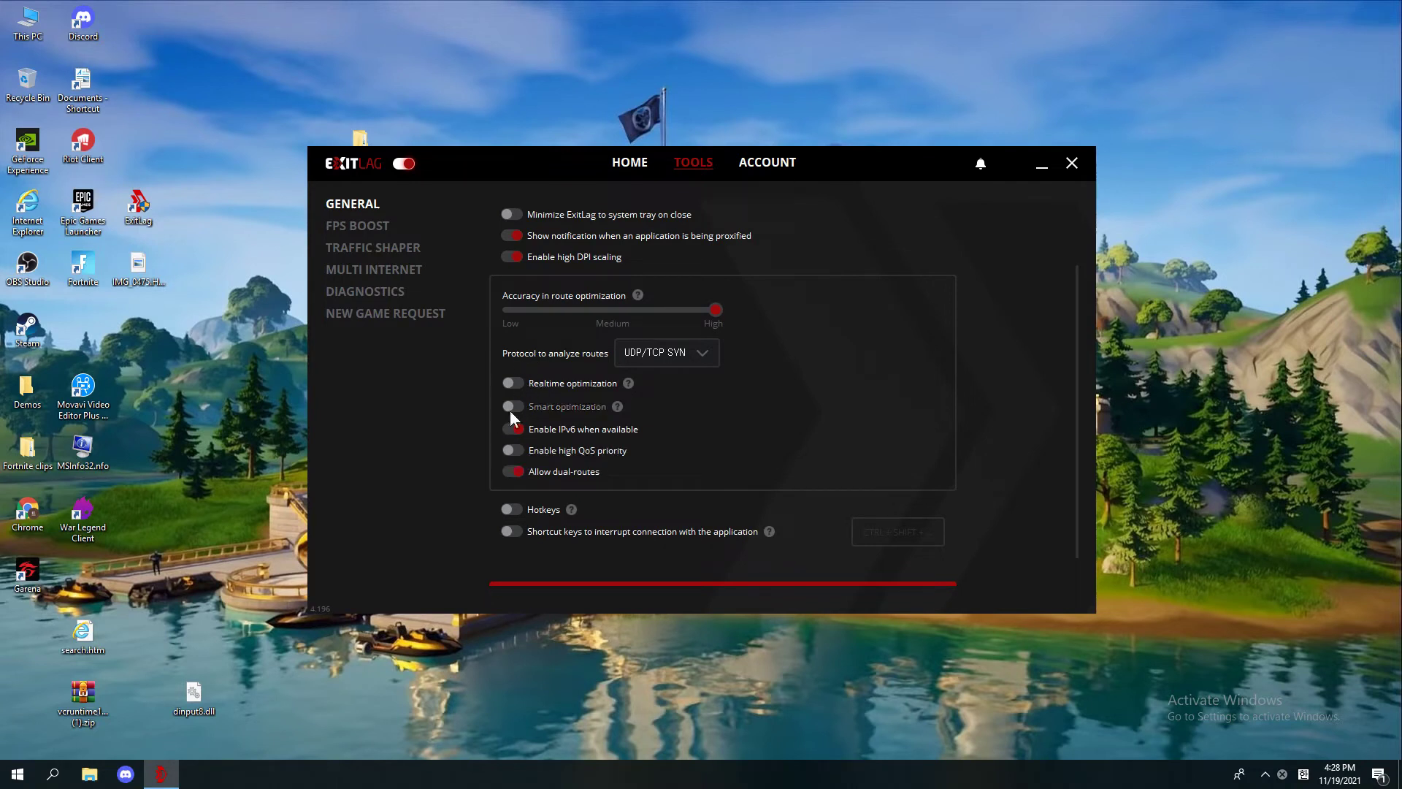
{"action": "scroll", "coordinate": [513, 475], "scroll_direction": "down", "scroll_amount": 1}
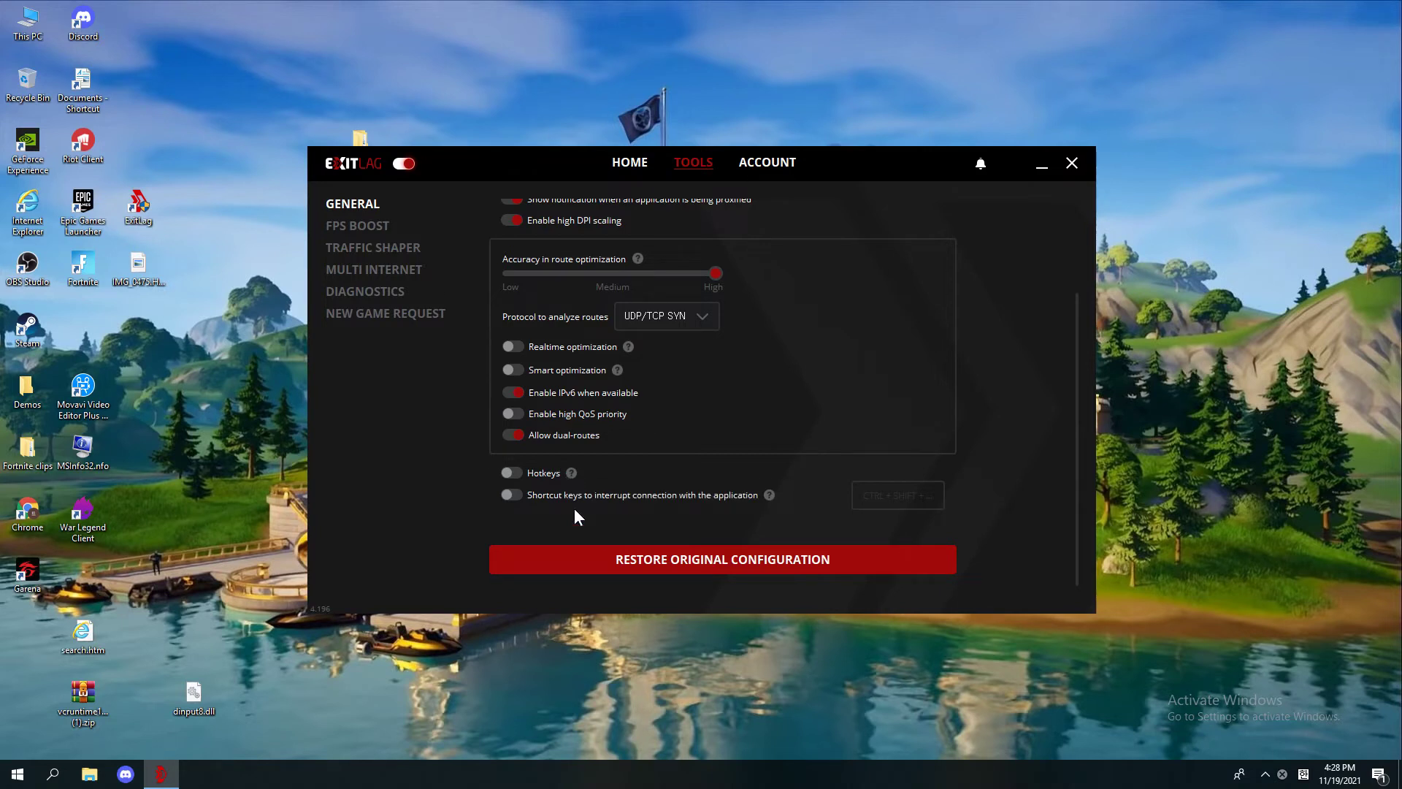
Show the FPS Boost tools, where only Disable Energy Efficient Ethernet is enabled.
{"action": "left_click", "coordinate": [366, 225]}
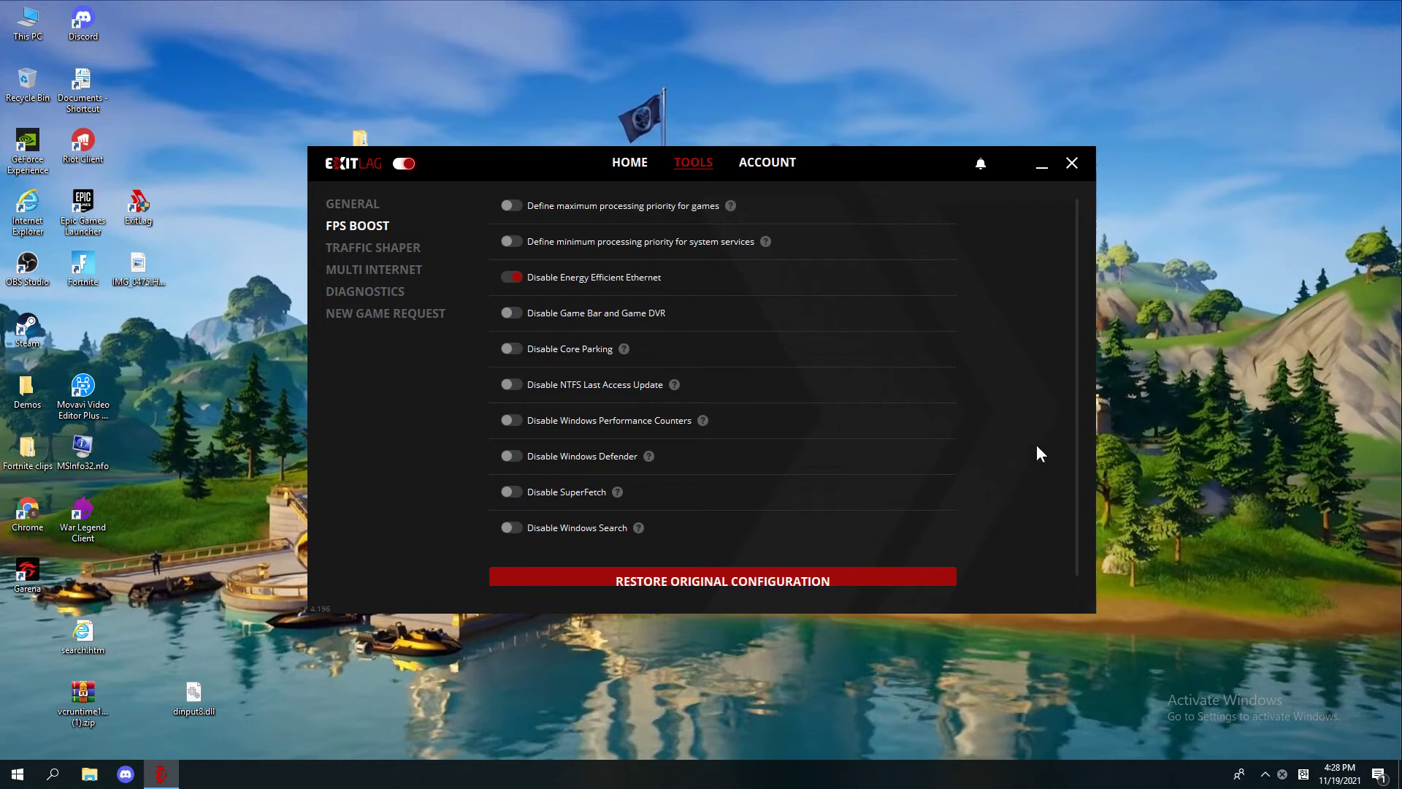
Confirm Traffic Shaper is set to never limit, then view the Multi Internet interface settings.
{"action": "left_click", "coordinate": [387, 248]}
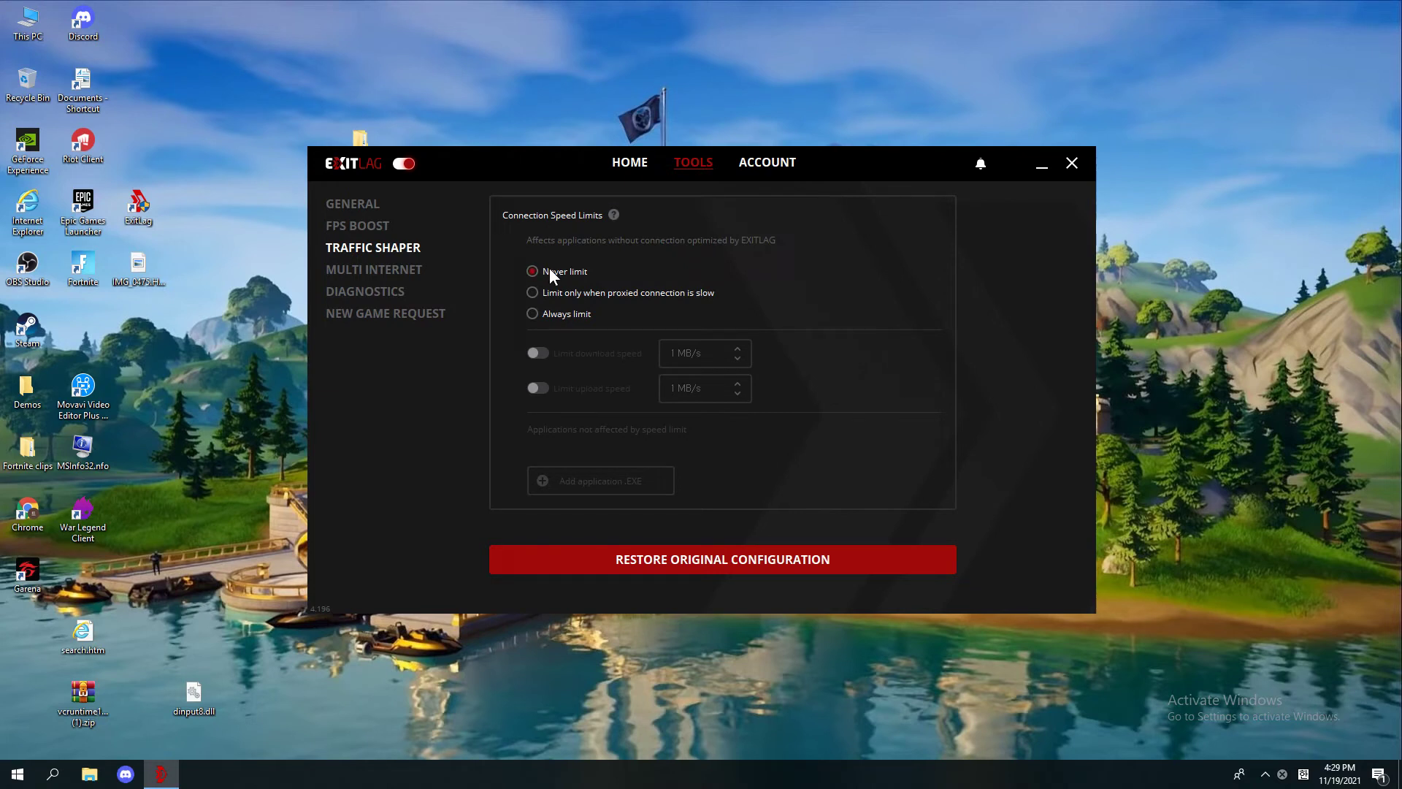
{"action": "left_click", "coordinate": [406, 268]}
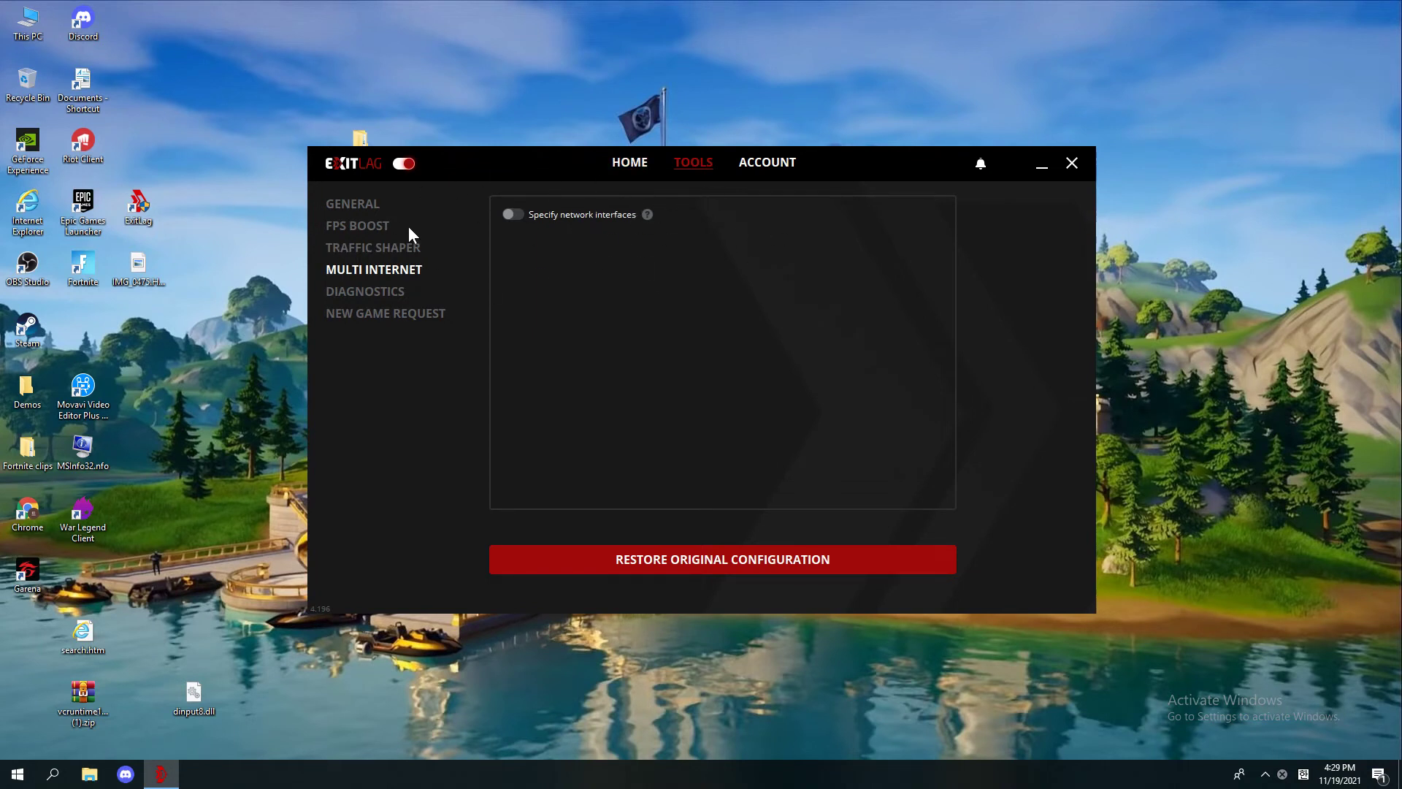
Review the Diagnostics page: real-time ping monitoring off, gateway and server stats empty.
{"action": "left_click", "coordinate": [375, 284]}
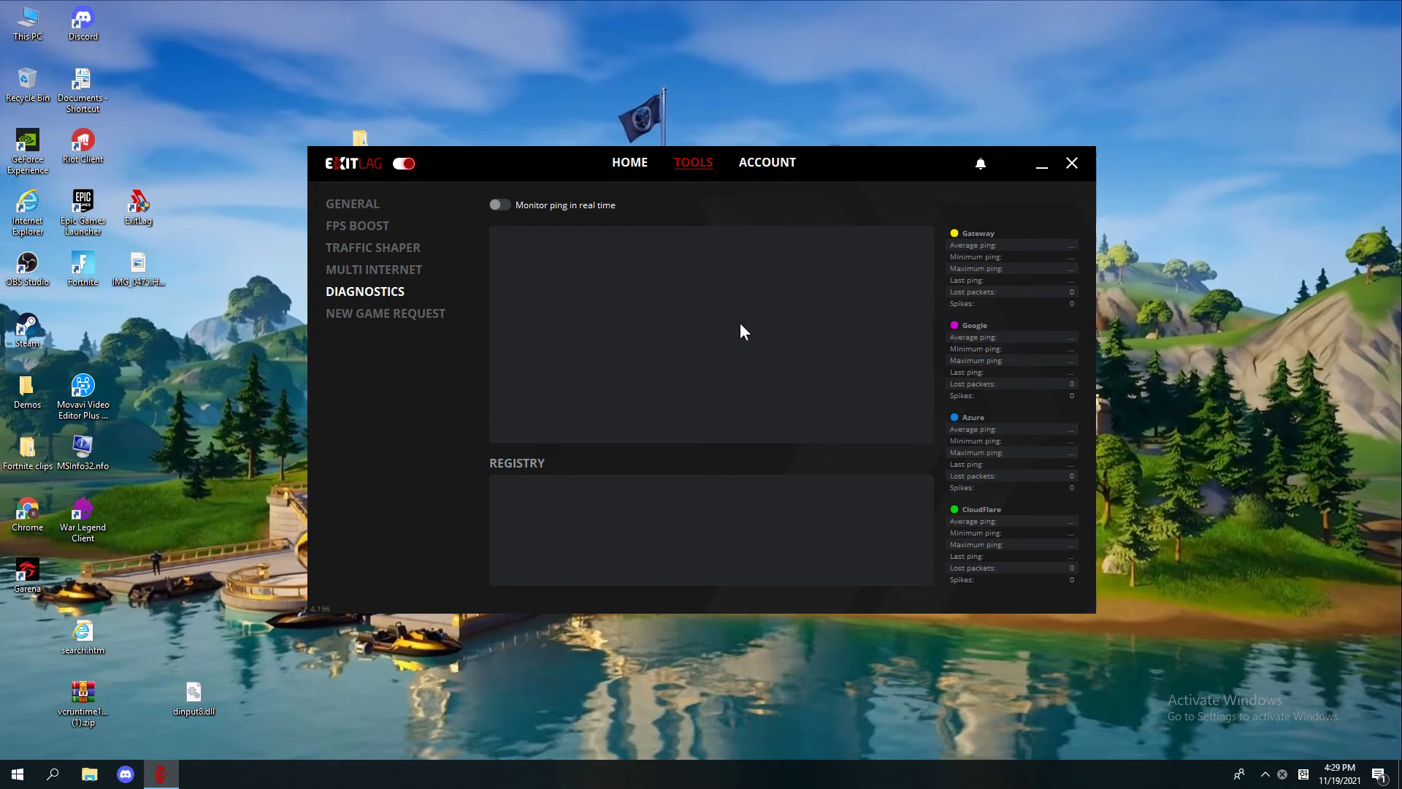
{"action": "left_click", "coordinate": [430, 313]}
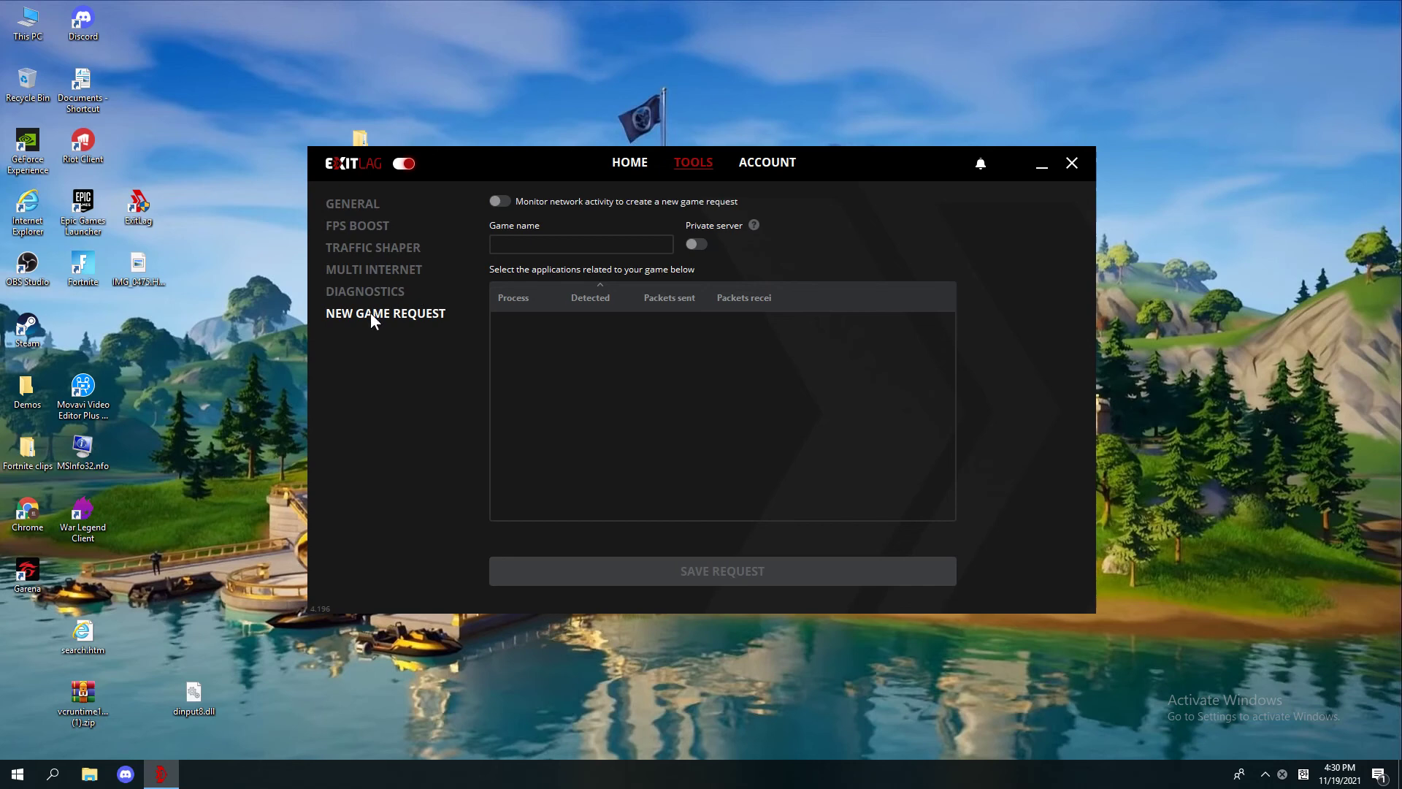
Walk back up the Tools sidebar through Diagnostics to the General settings.
{"action": "left_click", "coordinate": [373, 288]}
{"action": "left_click", "coordinate": [372, 268]}
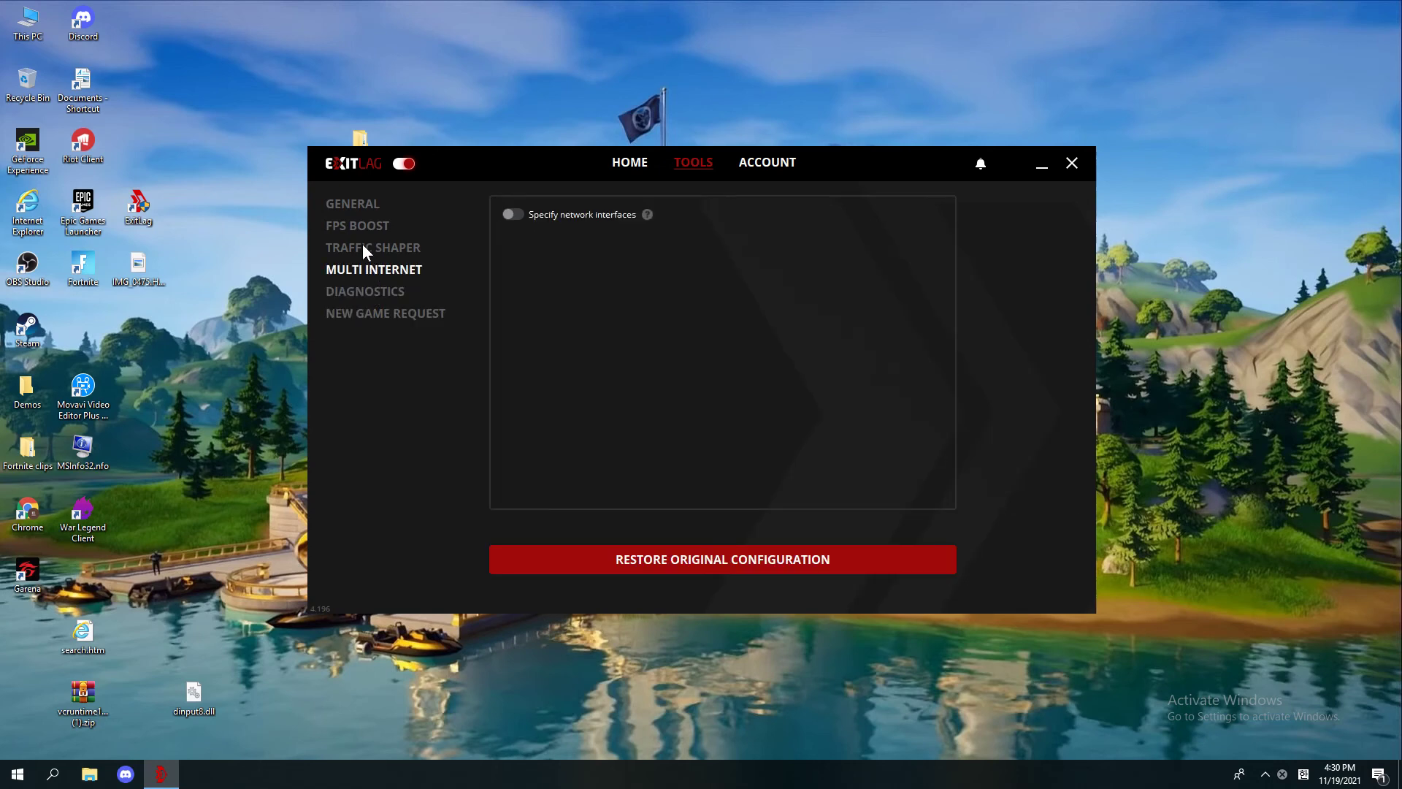
{"action": "left_click", "coordinate": [357, 224]}
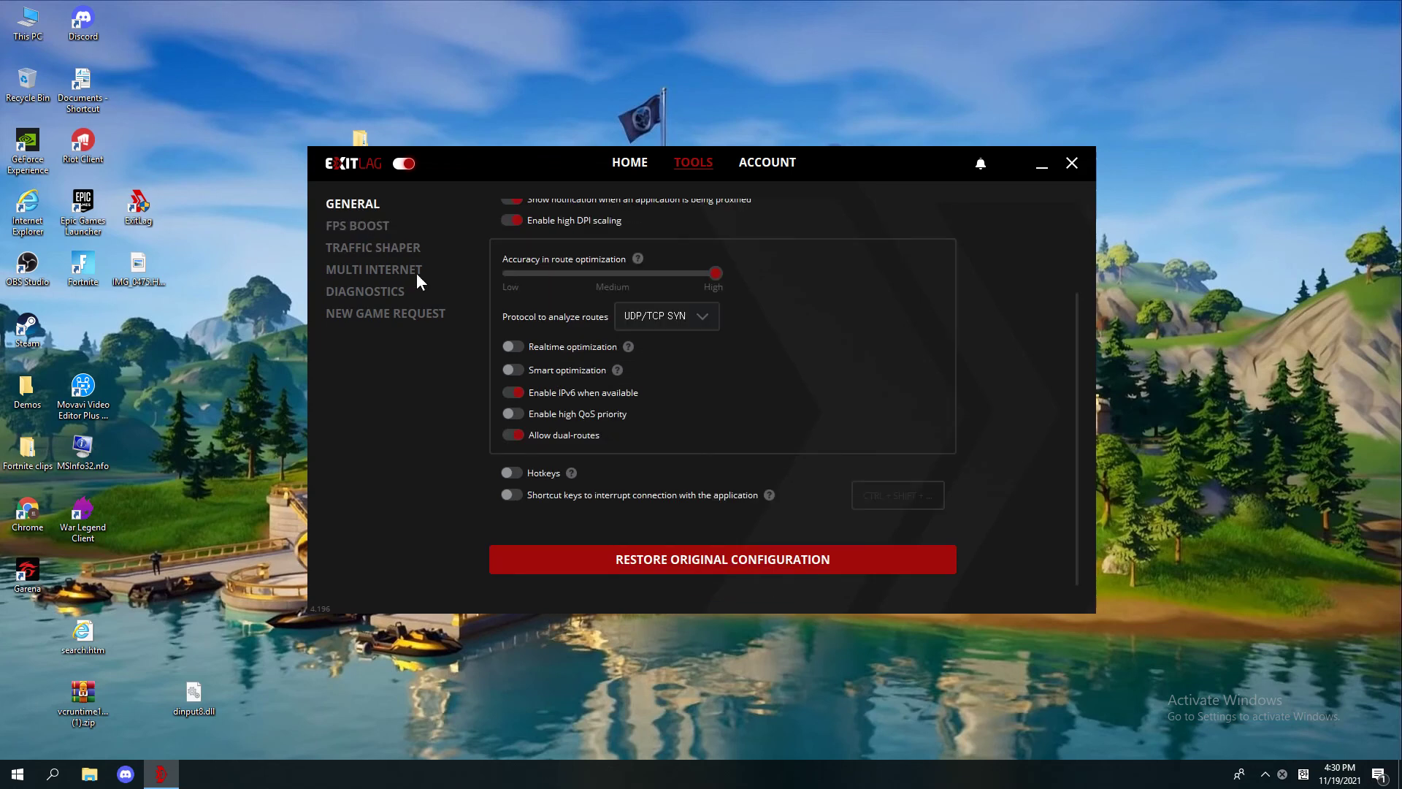
{"action": "scroll", "coordinate": [542, 380], "scroll_direction": "up", "scroll_amount": 2}
{"action": "scroll", "coordinate": [542, 381], "scroll_direction": "down", "scroll_amount": 2}
{"action": "scroll", "coordinate": [542, 380], "scroll_direction": "up", "scroll_amount": 2}
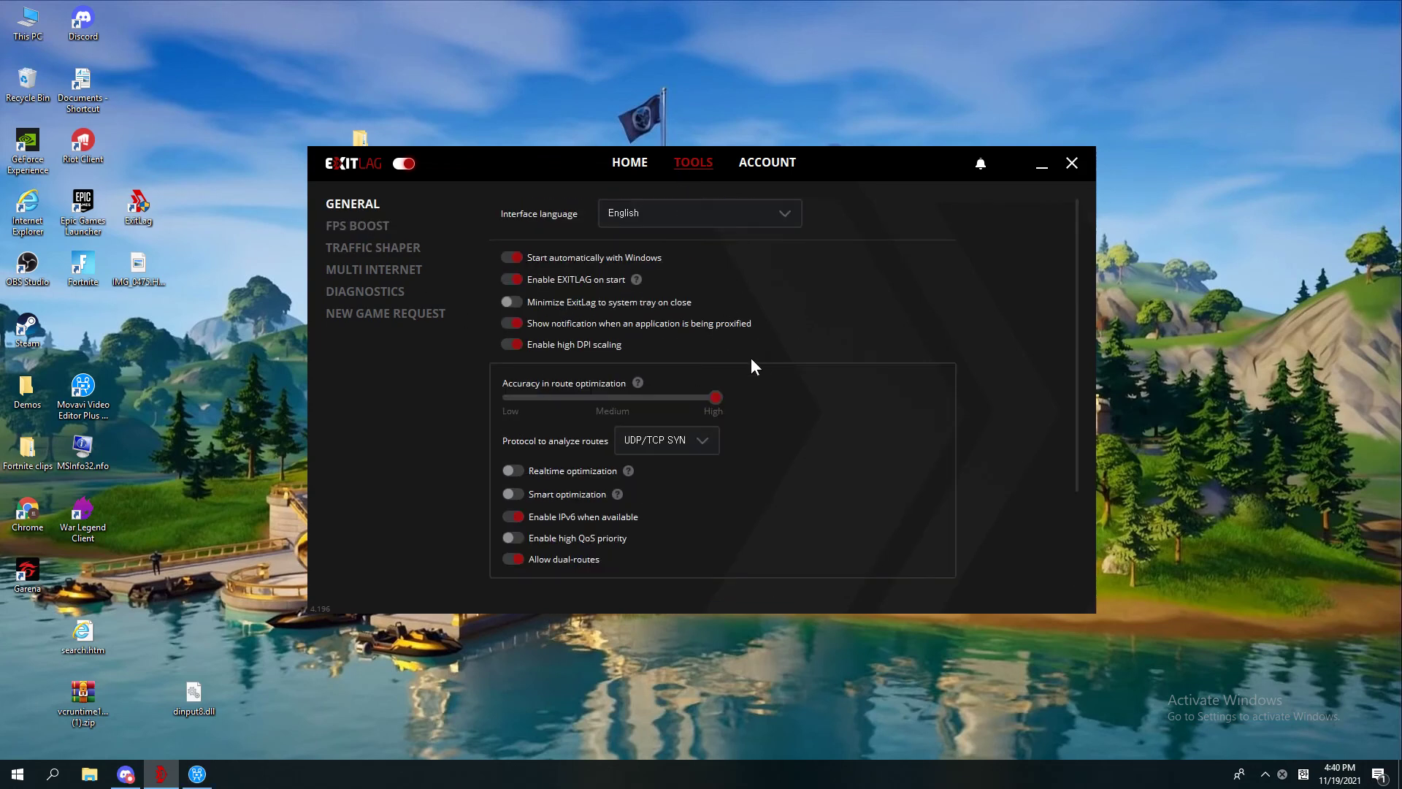
{"action": "scroll", "coordinate": [899, 441], "scroll_direction": "down", "scroll_amount": 3}
{"action": "scroll", "coordinate": [928, 434], "scroll_direction": "up", "scroll_amount": 3}
Reapply the JP Tokyo01 Fortnite routes and return to the general Tools settings.
{"action": "left_click", "coordinate": [641, 164]}
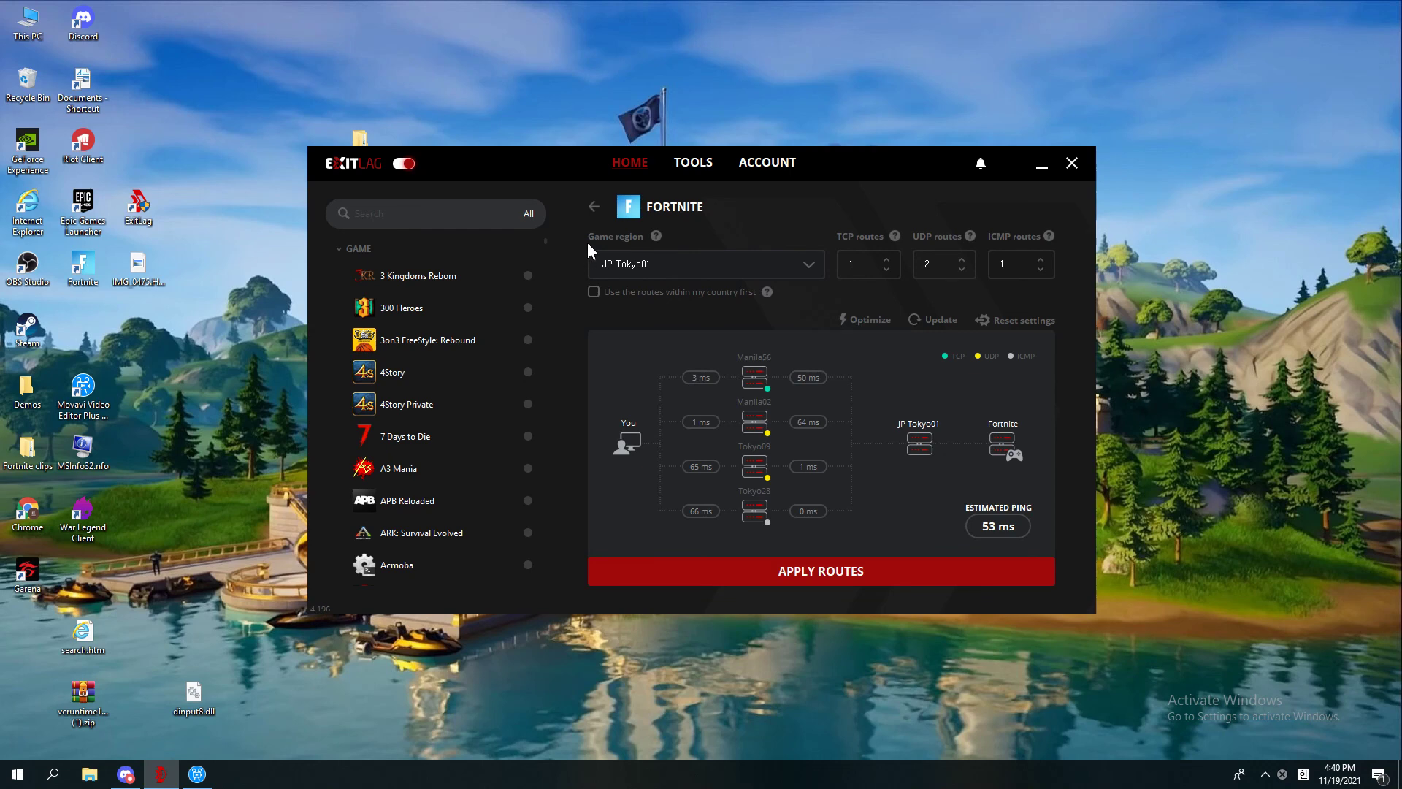
{"action": "left_click", "coordinate": [744, 572]}
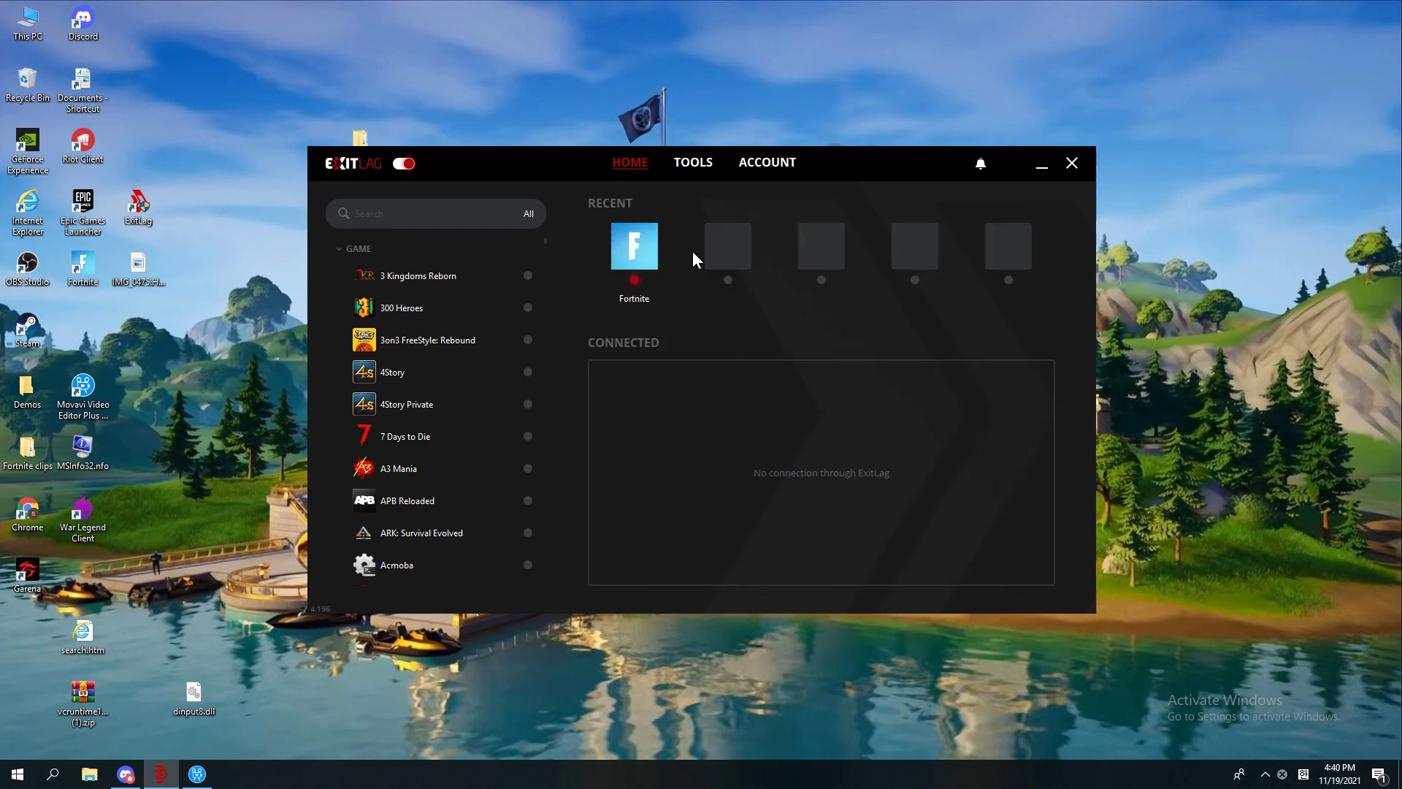
{"action": "left_click", "coordinate": [688, 163]}
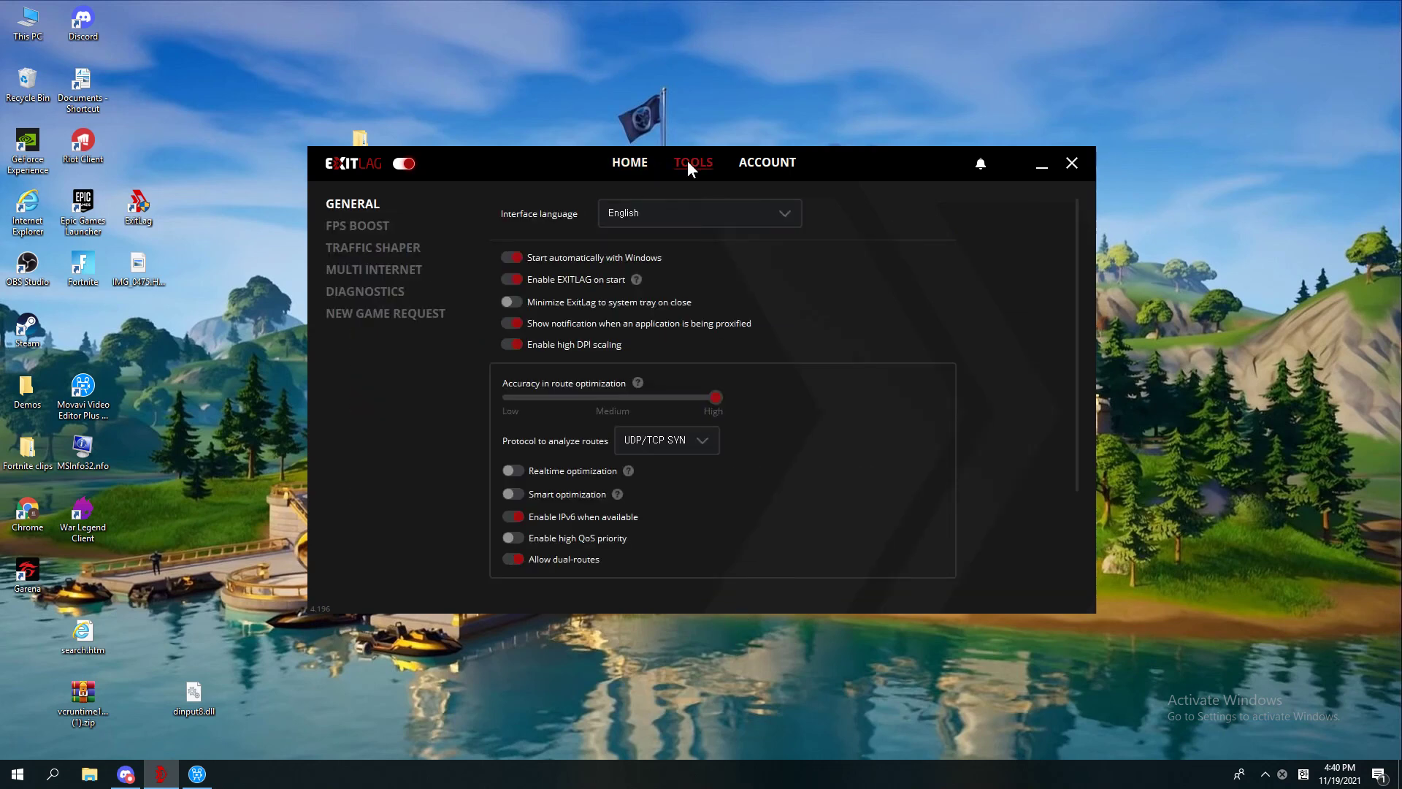